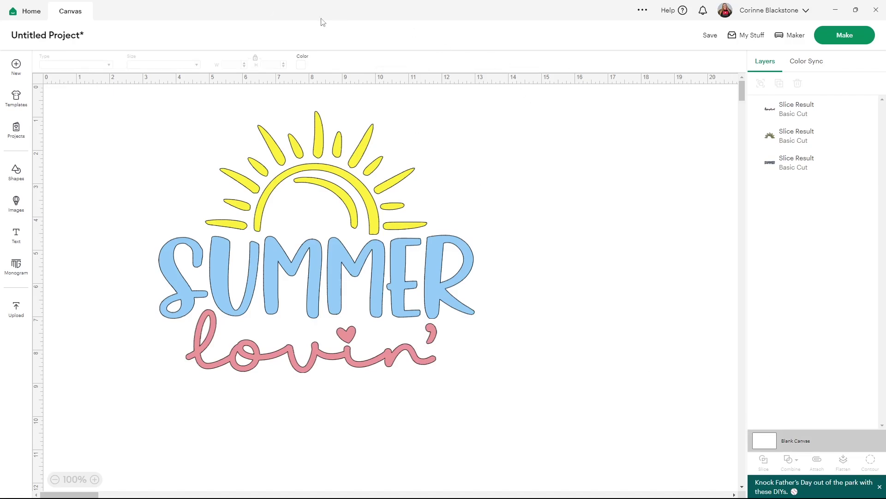
Step: Try preset canvas background colors, including black, gray, red, yellow and gold, ending with purple
click(302, 65)
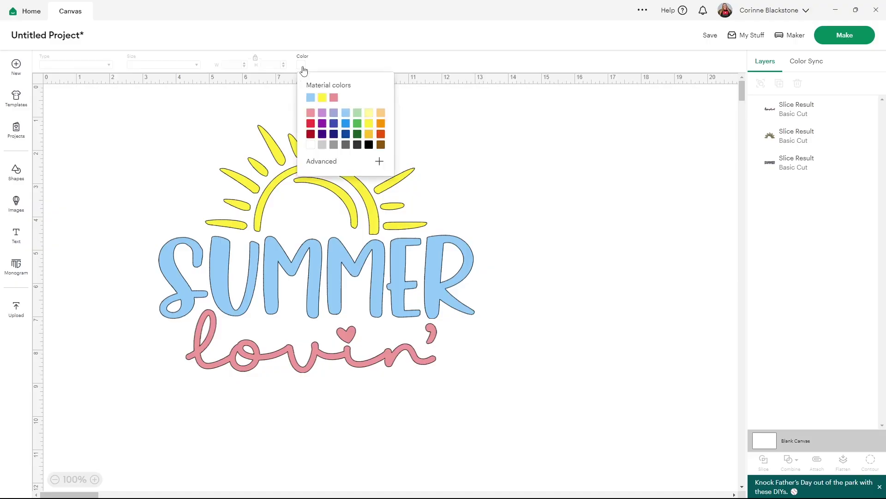
click(369, 145)
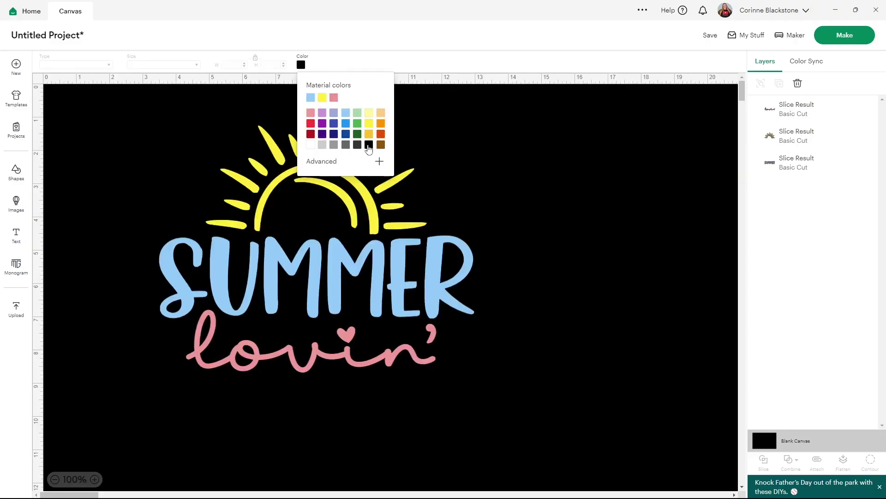
click(334, 145)
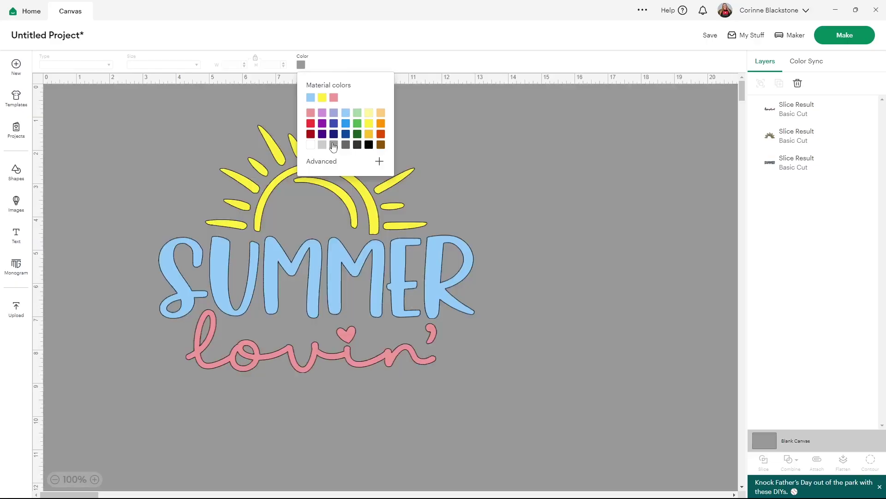
click(322, 113)
click(311, 124)
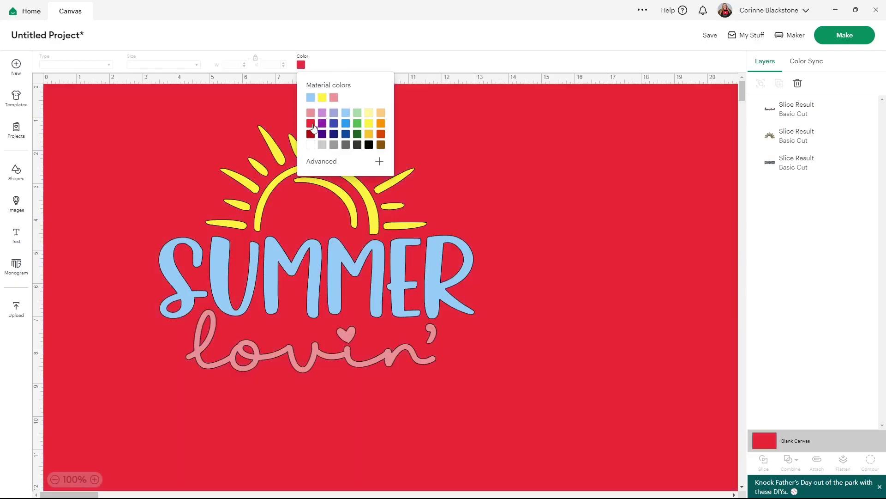
click(369, 124)
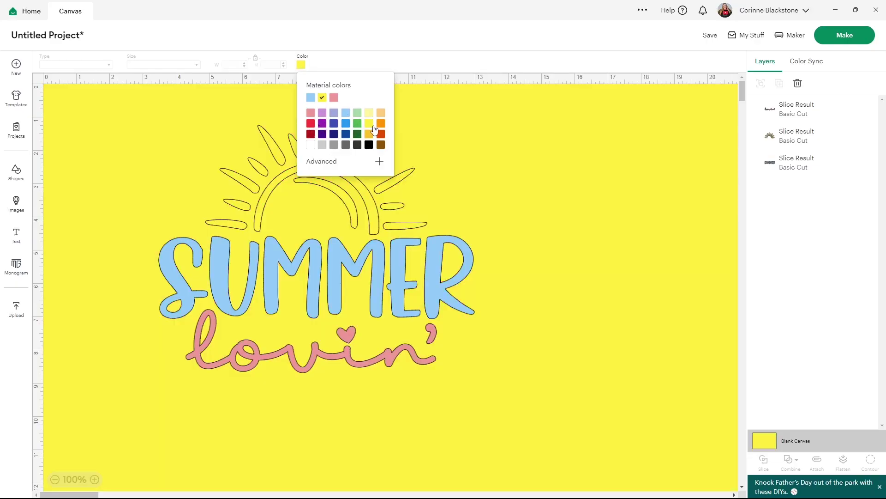
click(369, 135)
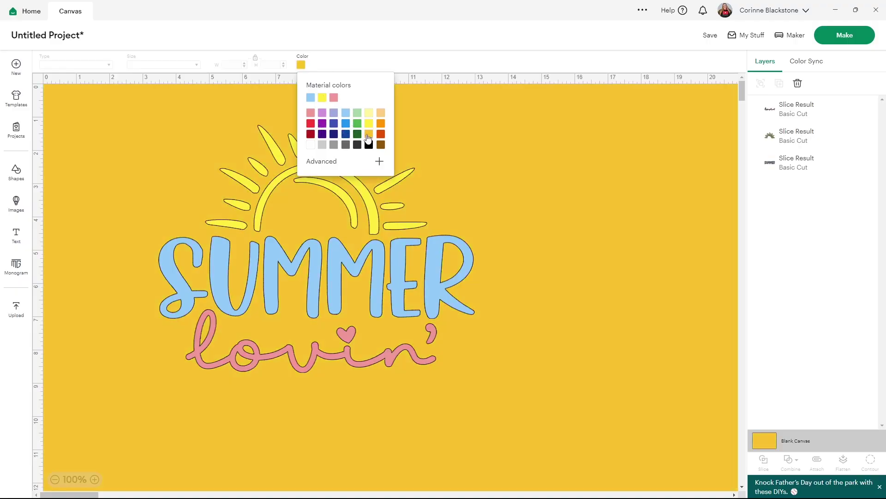
click(322, 124)
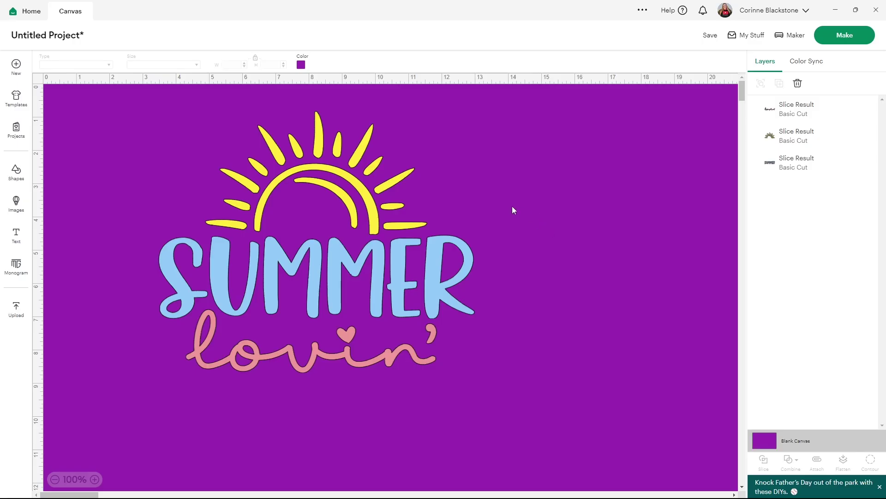
Step: Experiment with custom shades for the canvas background in the advanced color picker and set its hex color to #ba4747
click(301, 65)
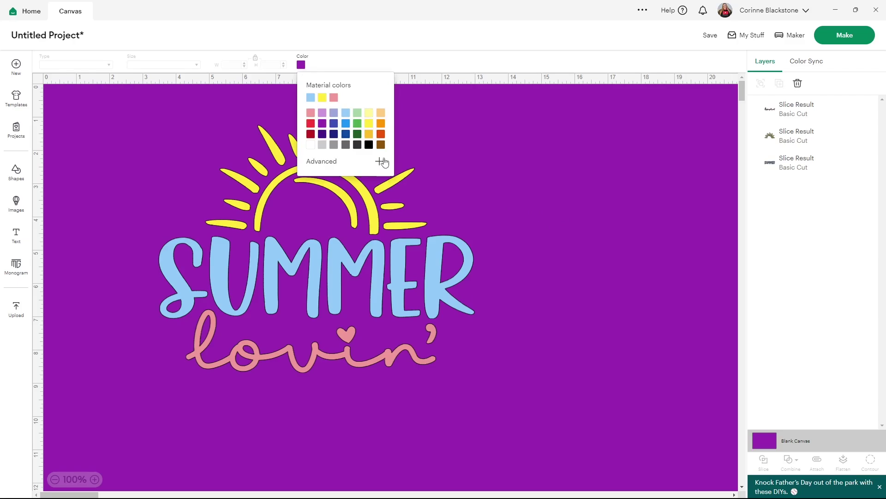
click(380, 162)
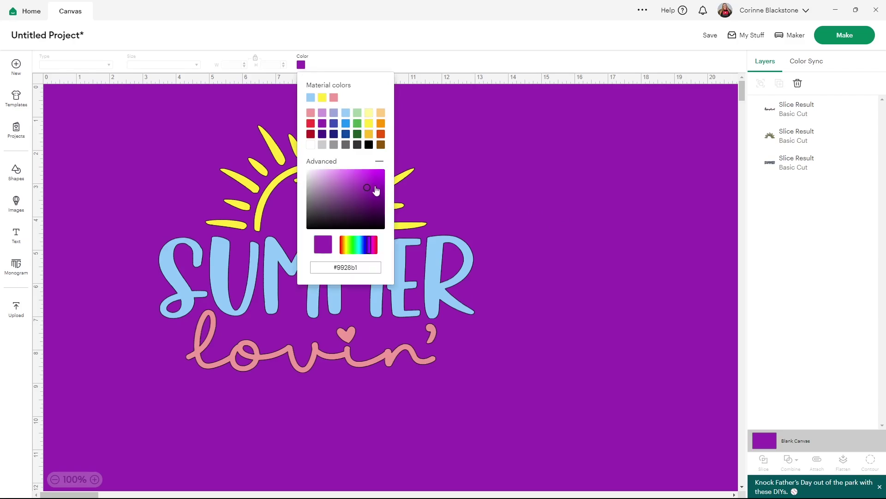
mouse_move(370, 246)
mouse_down()
mouse_move(347, 244)
mouse_move(355, 245)
mouse_up()
mouse_move(370, 192)
mouse_down()
mouse_move(367, 178)
mouse_move(353, 176)
mouse_move(359, 171)
mouse_move(335, 169)
mouse_up()
drag(363, 266, 322, 265)
text(0000)
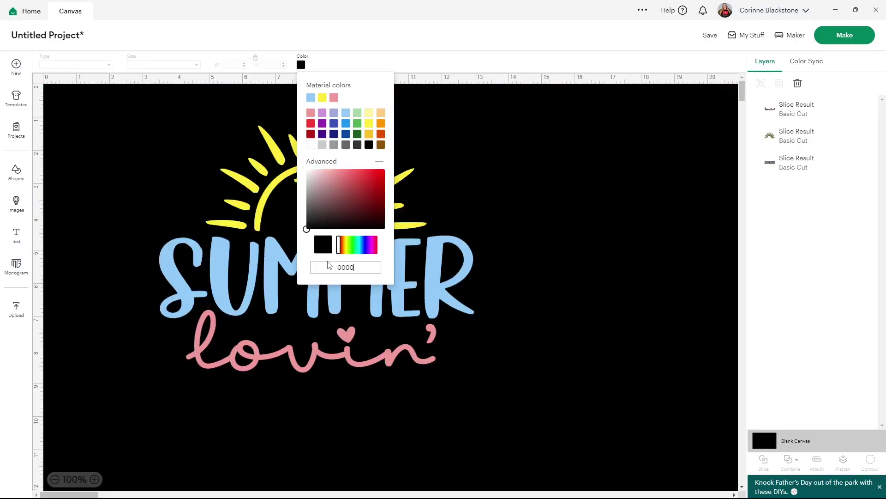
key(BackSpace)
drag(360, 267, 336, 267)
text(ba4747)
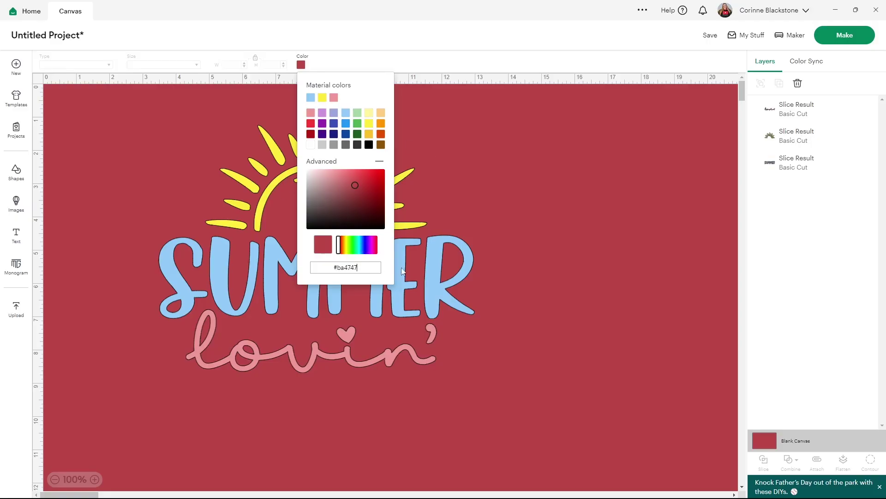
click(517, 230)
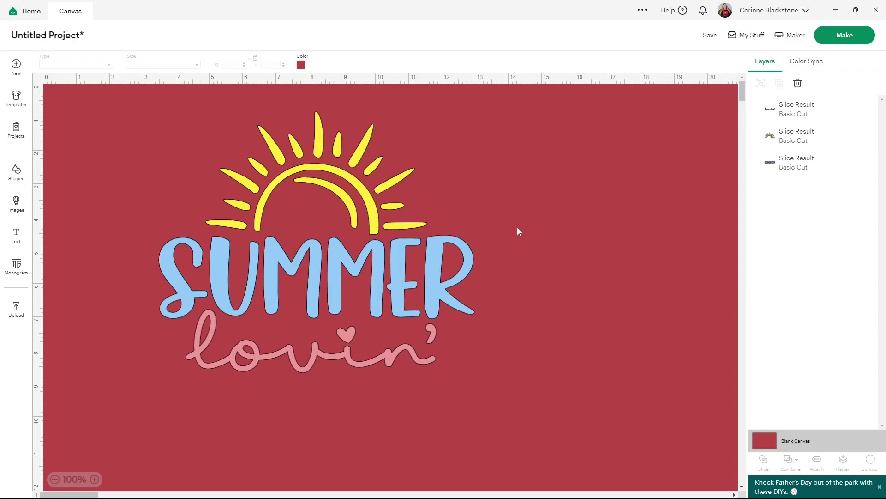
Step: Recolor the SUMMER text layer to the custom blue #6abeff with the advanced color picker
click(439, 259)
click(126, 65)
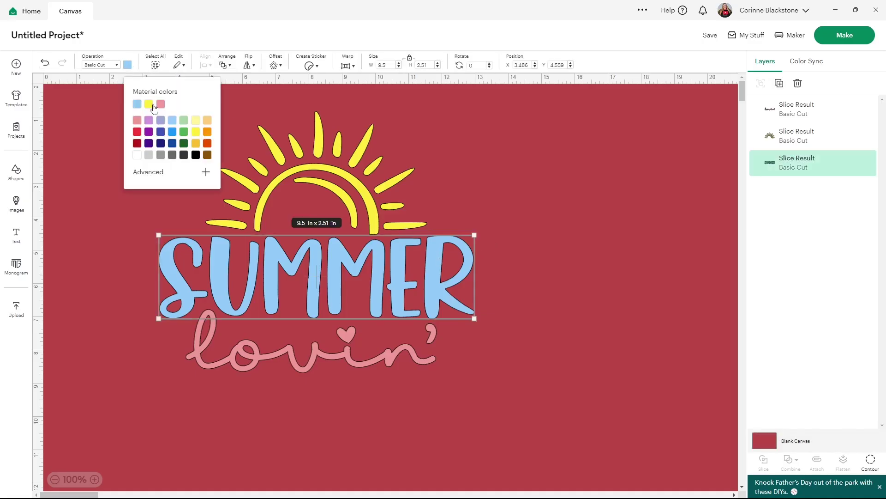
click(206, 172)
drag(166, 256, 186, 255)
click(184, 185)
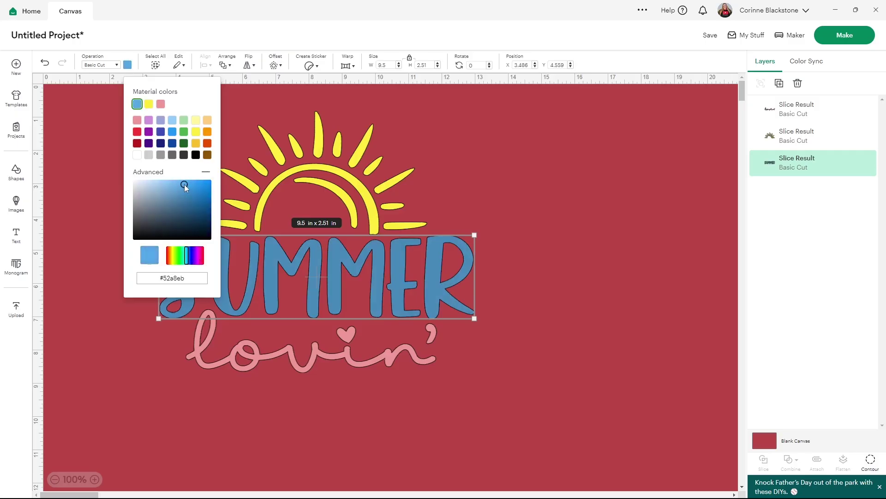
drag(184, 184, 178, 180)
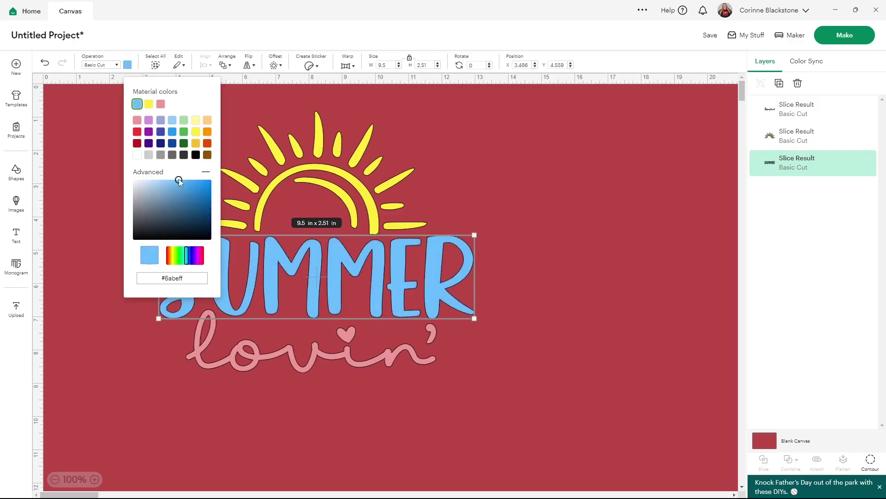
click(505, 204)
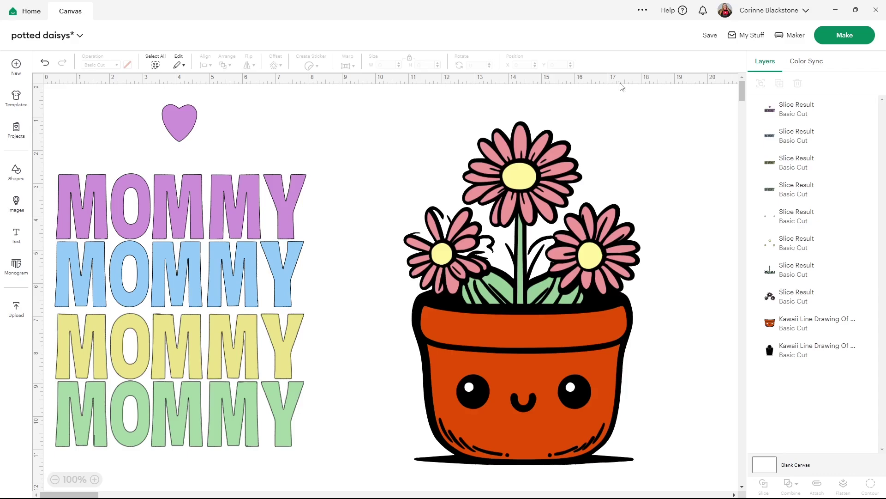
Step: Prepare the potted daisys project for cutting and examine which layers are placed on mats 1 to 6
click(844, 35)
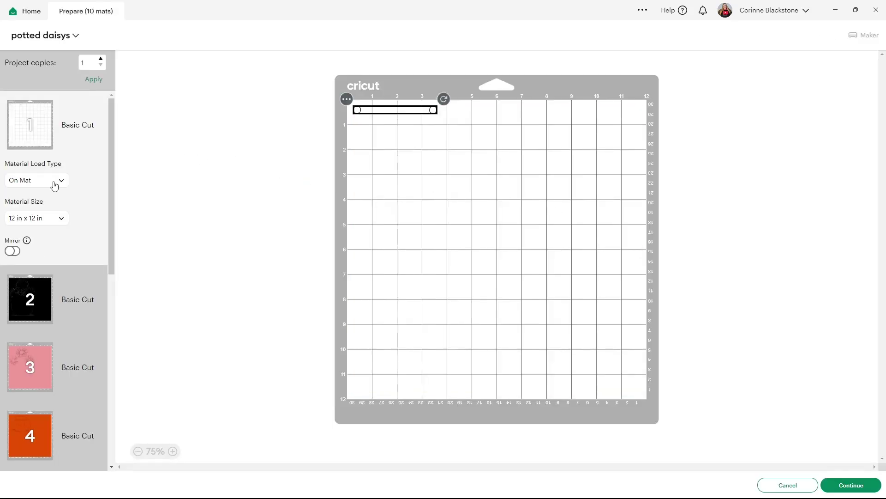
click(26, 279)
scroll(28, 283, down, 1)
click(33, 295)
scroll(34, 299, down, 2)
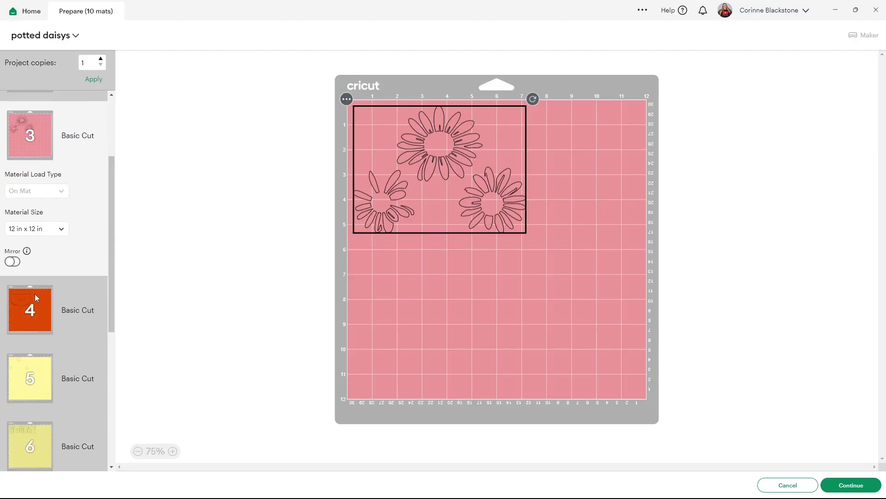
click(34, 293)
scroll(21, 278, down, 2)
click(22, 278)
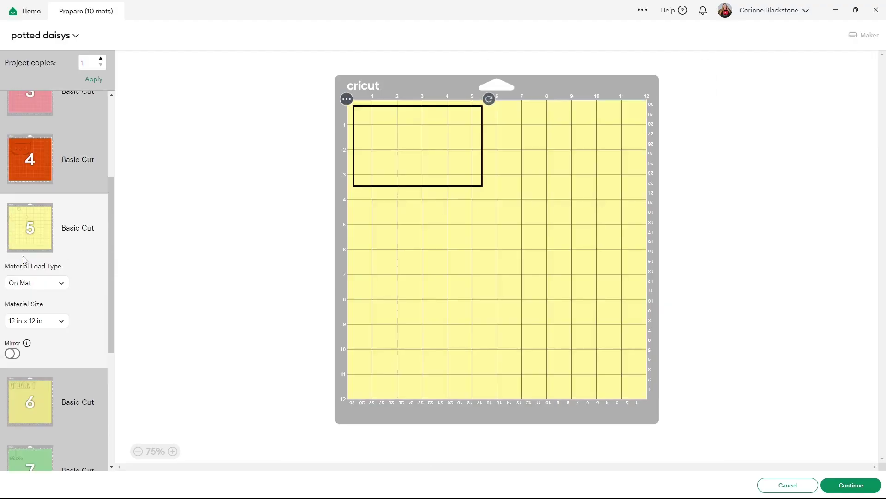
scroll(27, 311, down, 2)
click(28, 339)
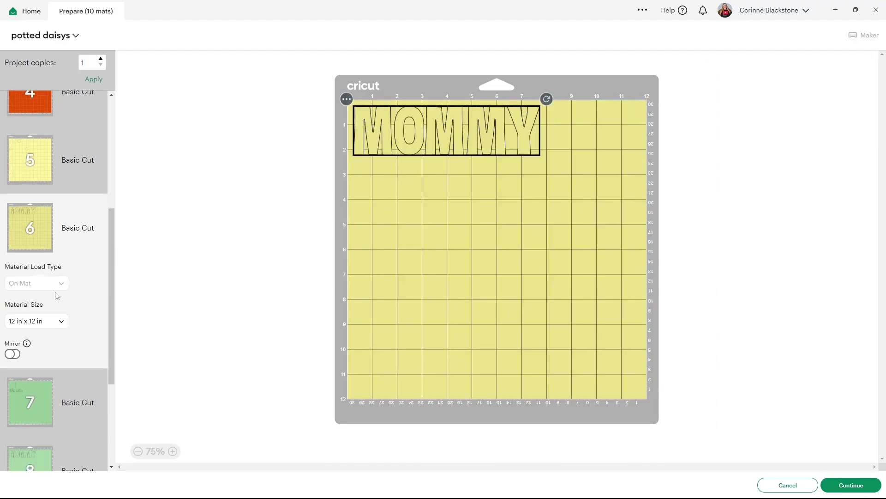
Step: Examine the remaining green, blue and purple mats, and cancel the cut preparation to return to the canvas
scroll(51, 262, down, 2)
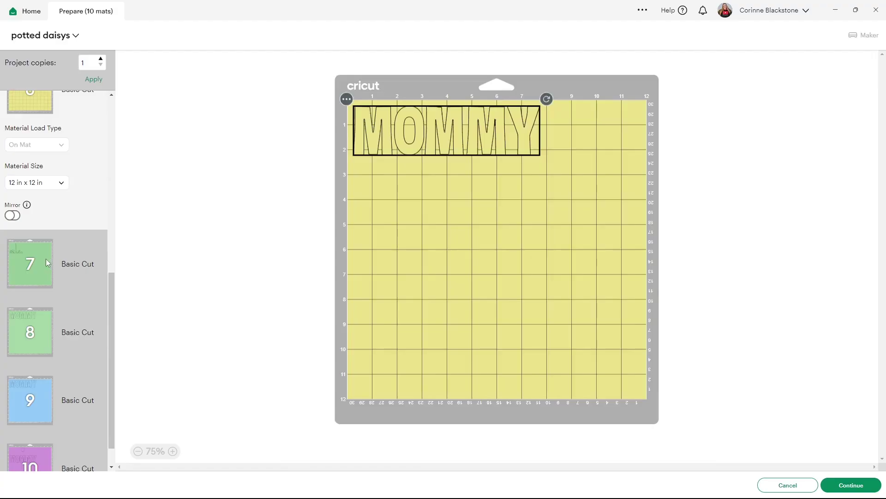
click(46, 259)
click(50, 400)
scroll(50, 399, down, 2)
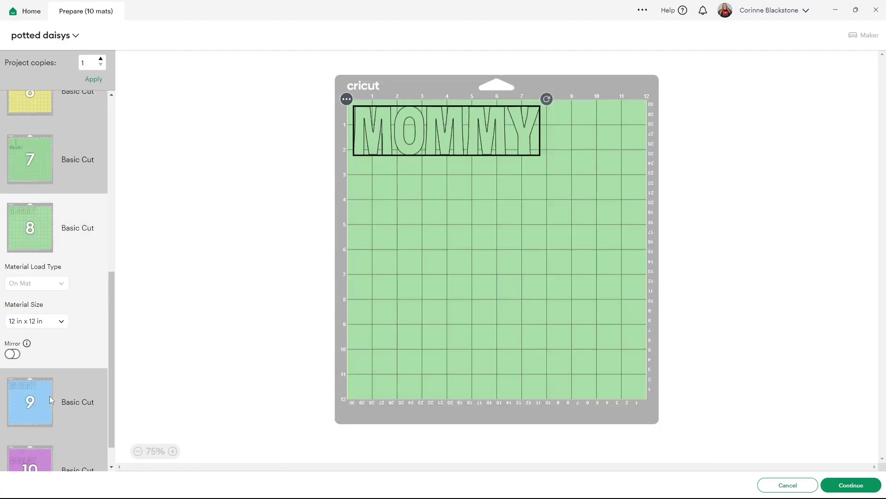
scroll(53, 285, down, 1)
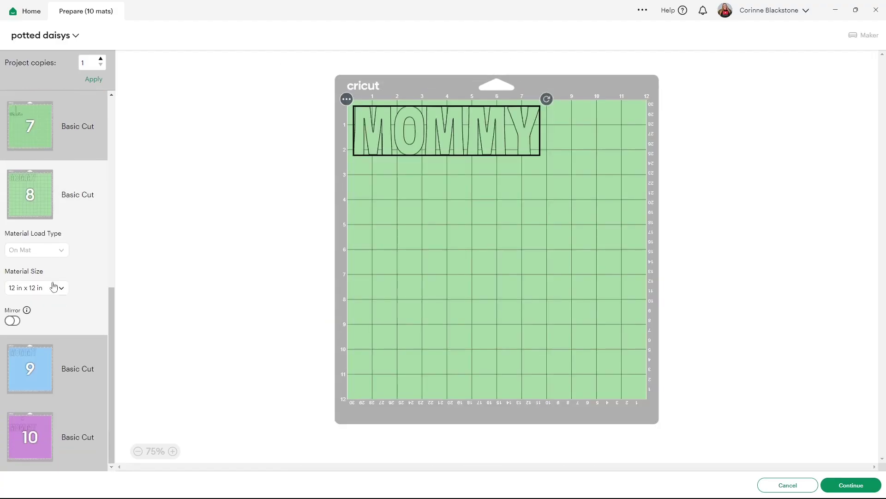
click(788, 484)
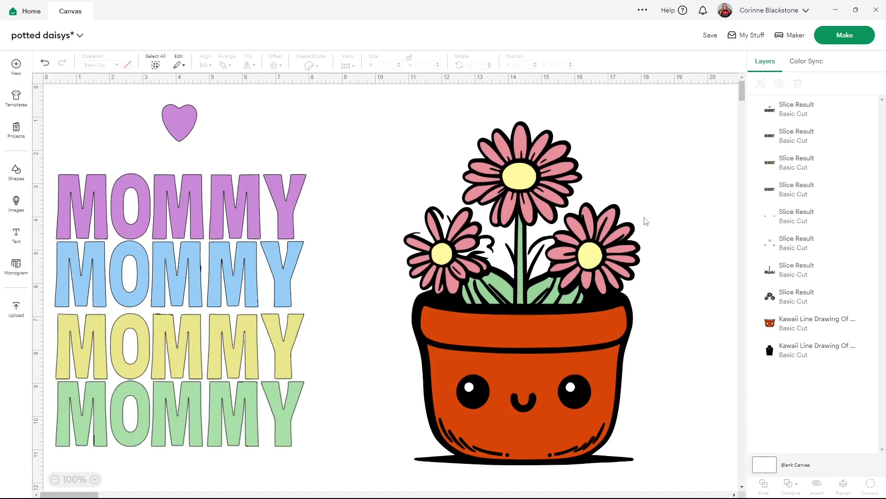
Step: Use Color Sync to merge the #96CC98 green layer into #A5D6A7 and the #EBE289 yellow layer into #FEF59C
click(807, 68)
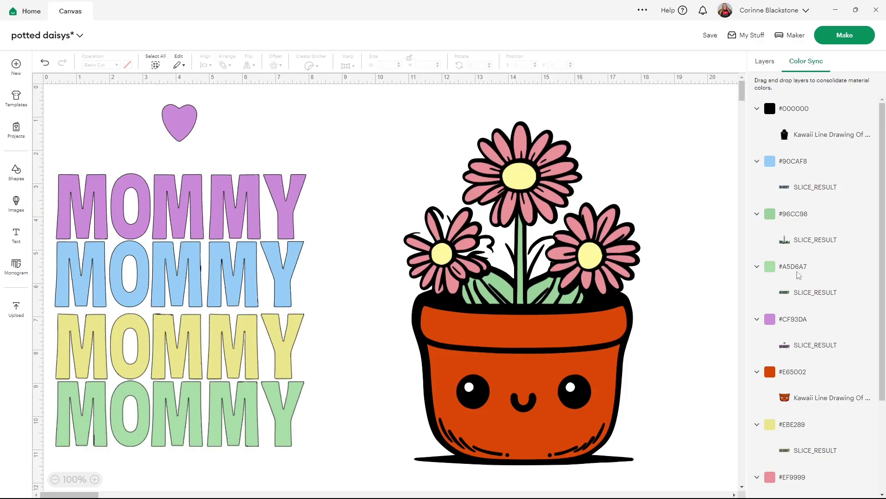
mouse_move(795, 214)
mouse_down()
mouse_move(796, 267)
mouse_move(801, 225)
mouse_up()
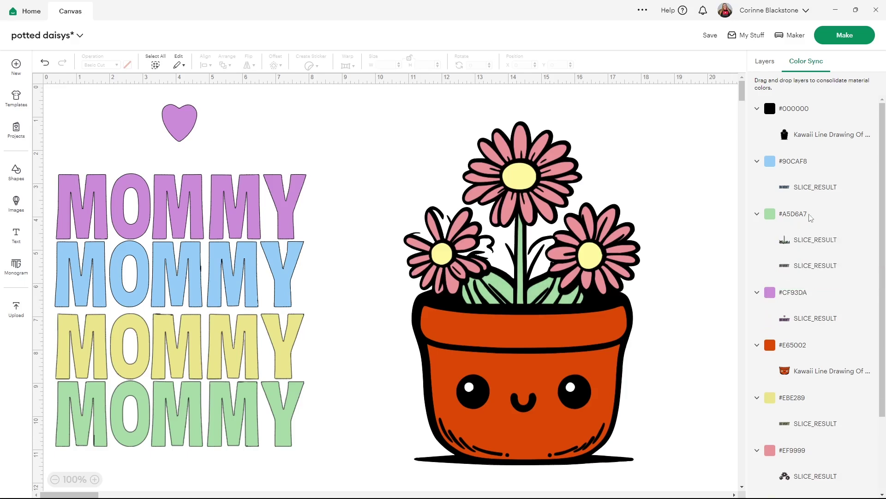
scroll(824, 296, down, 3)
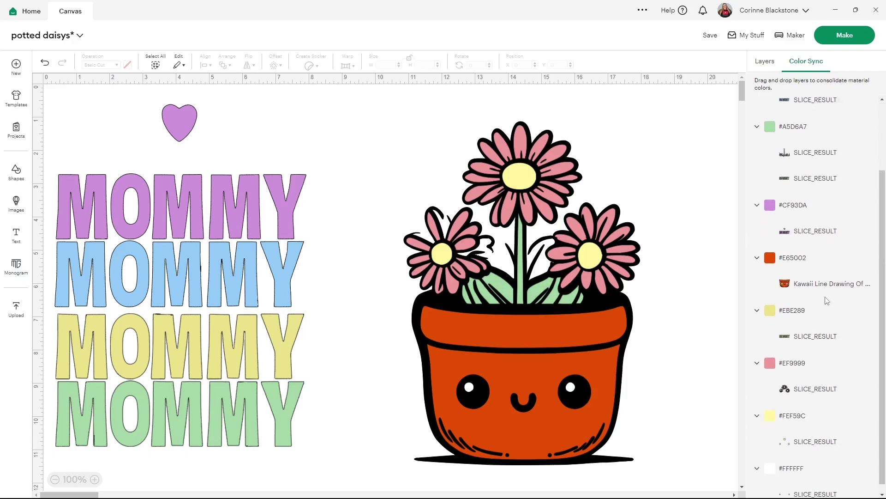
drag(796, 303, 800, 402)
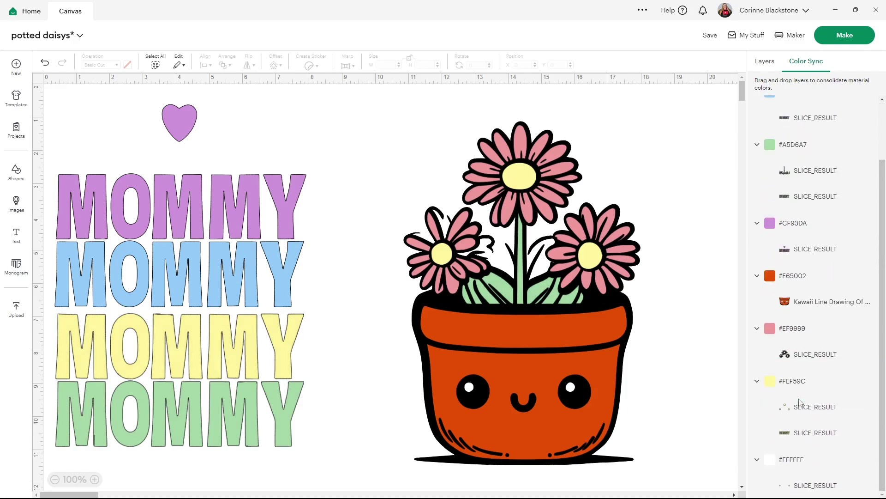
Step: Sync the orange flower pot to purple #CF93DA and the white eye highlights to blue #90CAF8
scroll(802, 385, up, 2)
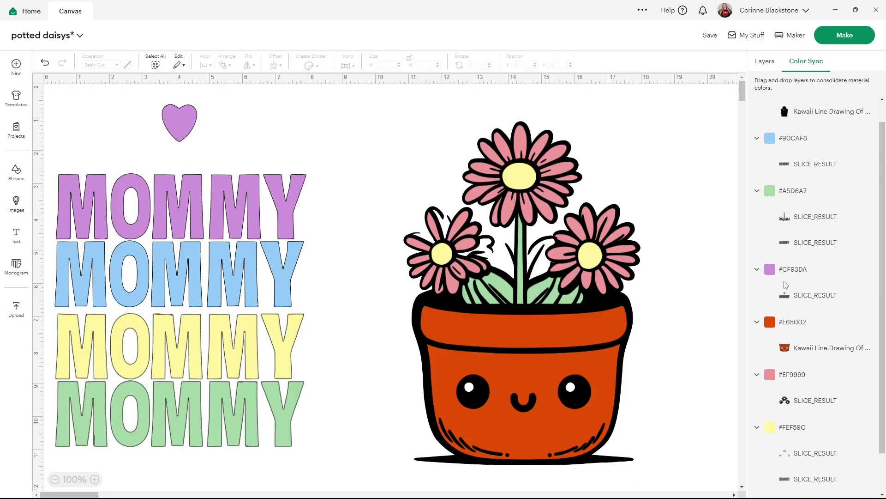
scroll(789, 300, up, 1)
drag(809, 376, 804, 324)
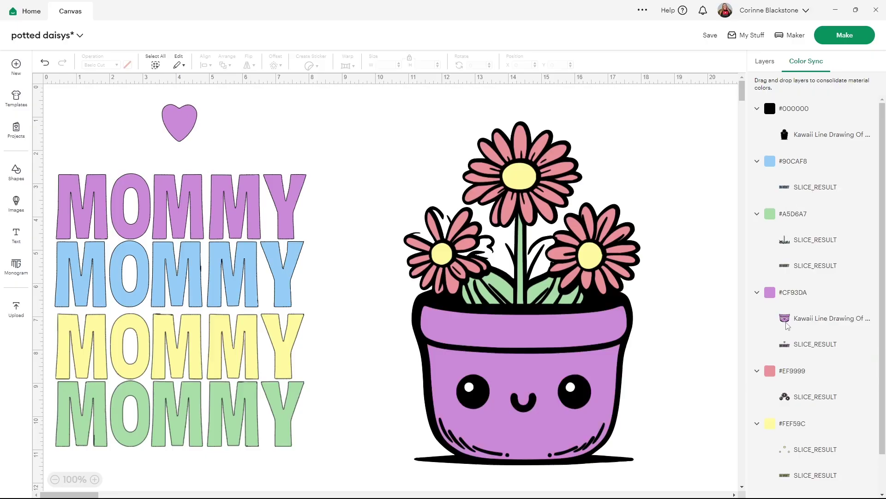
scroll(789, 326, down, 2)
drag(791, 463, 782, 175)
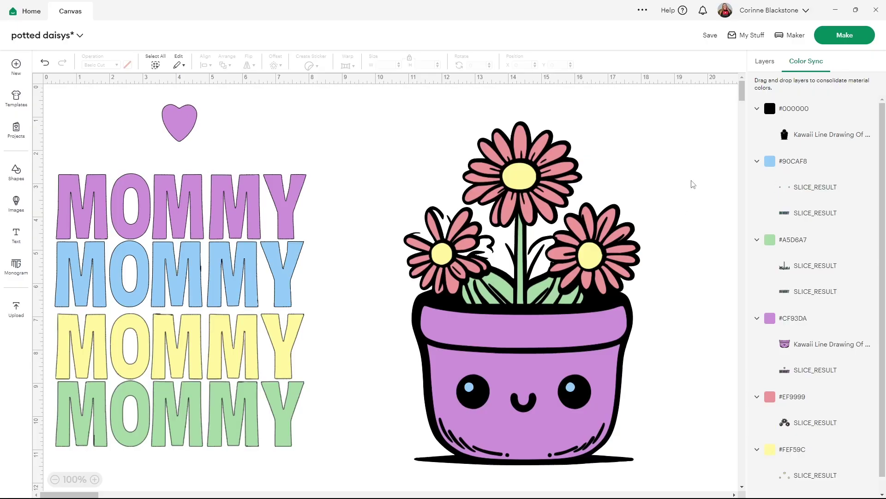
Step: Prepare the project for cutting again and examine how the synced layers are grouped on the green and purple mats
click(835, 37)
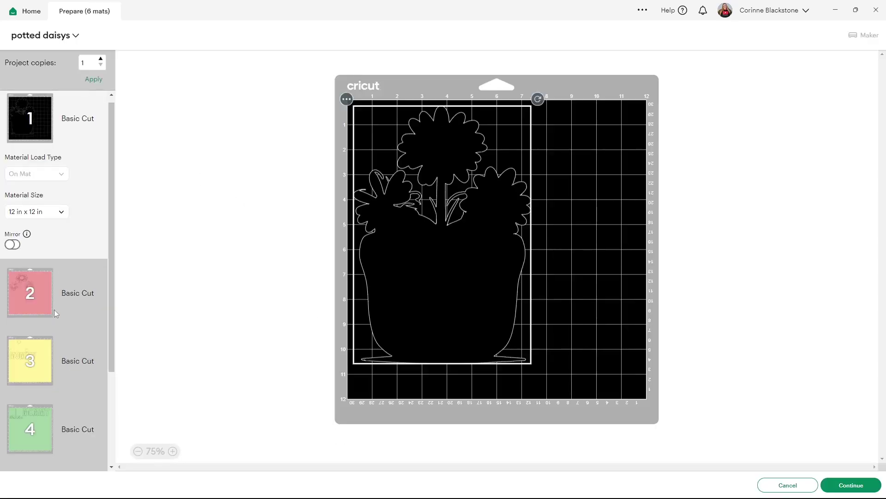
scroll(54, 310, down, 3)
click(56, 304)
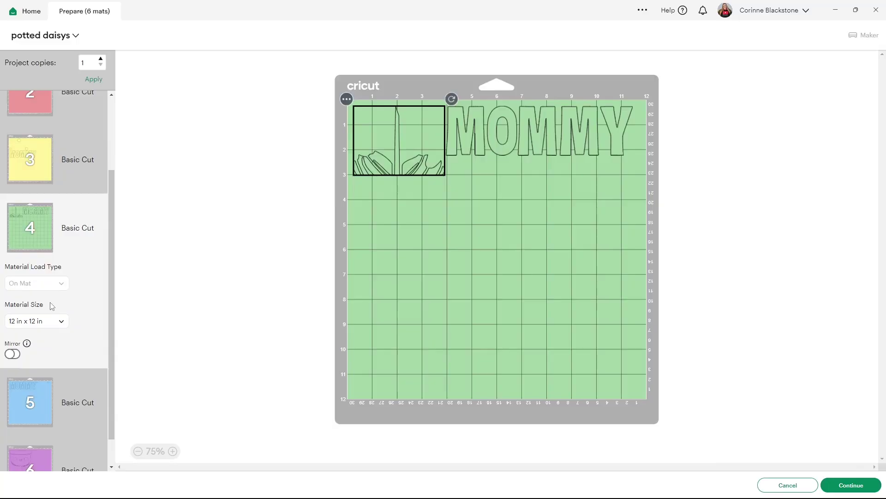
scroll(88, 335, down, 2)
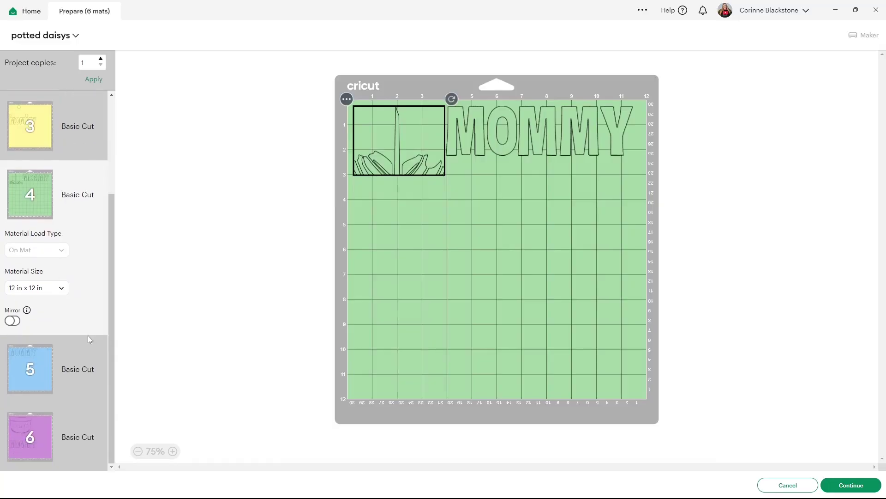
click(44, 432)
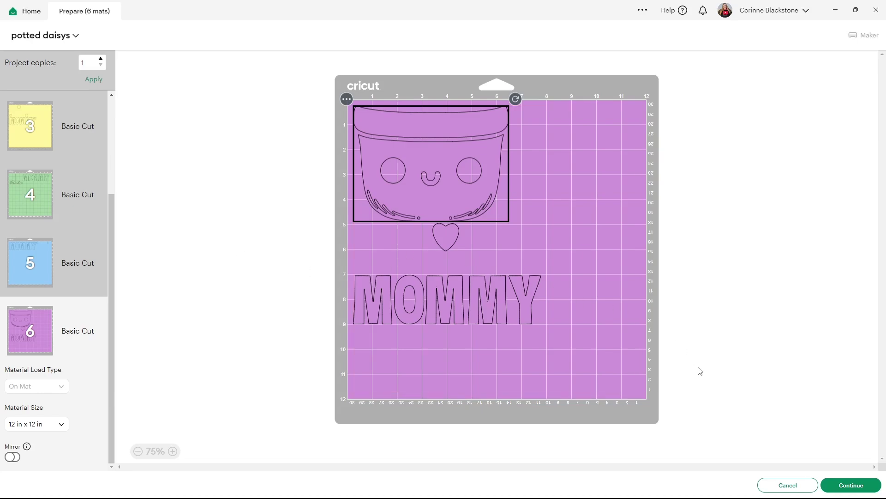
Step: Cancel the cut preparation, and move the SUMMER lovin' group to X 4.5 and Y 1.25 on its canvas
click(786, 484)
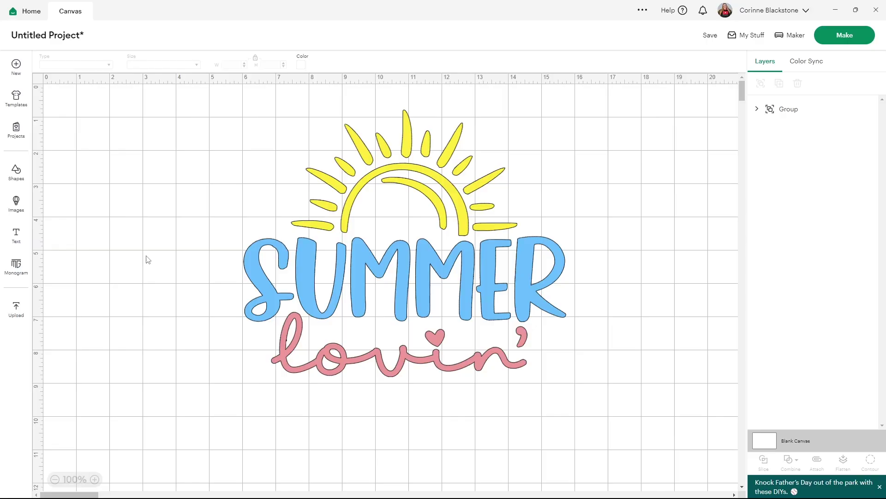
click(372, 243)
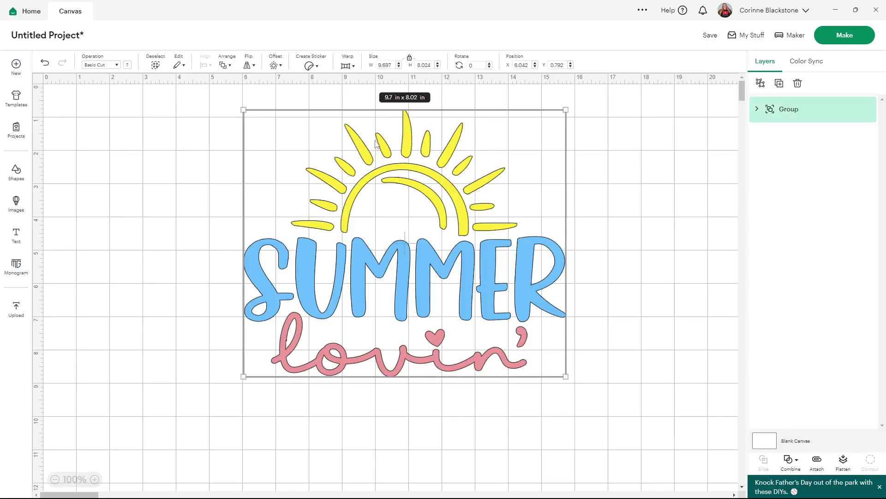
drag(376, 258, 324, 273)
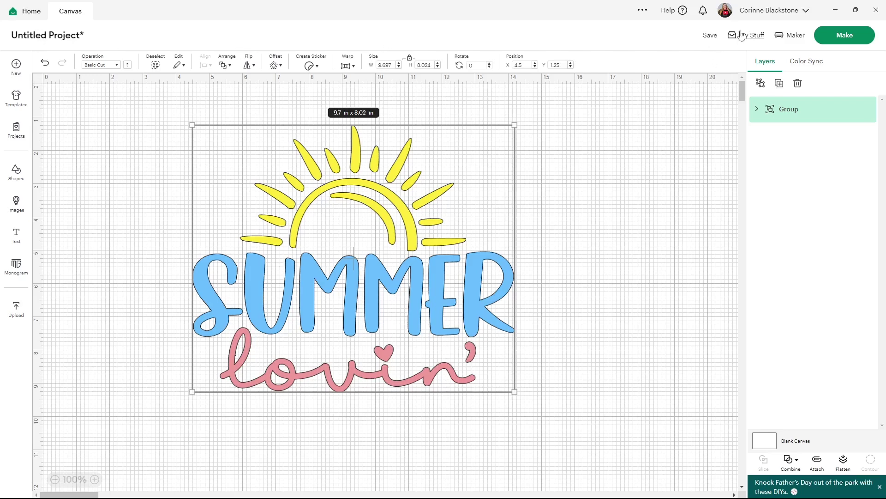
Step: Cycle the canvas grid display through its hidden, large-square and fine-grid settings
click(39, 81)
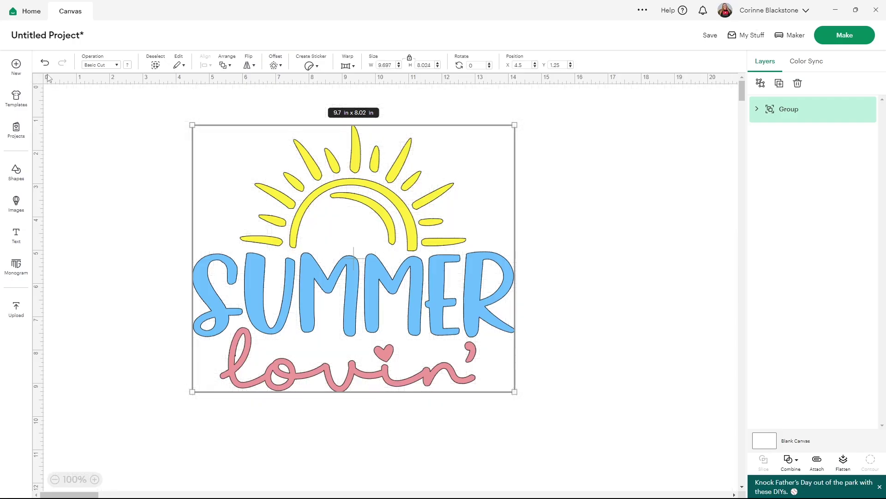
click(38, 80)
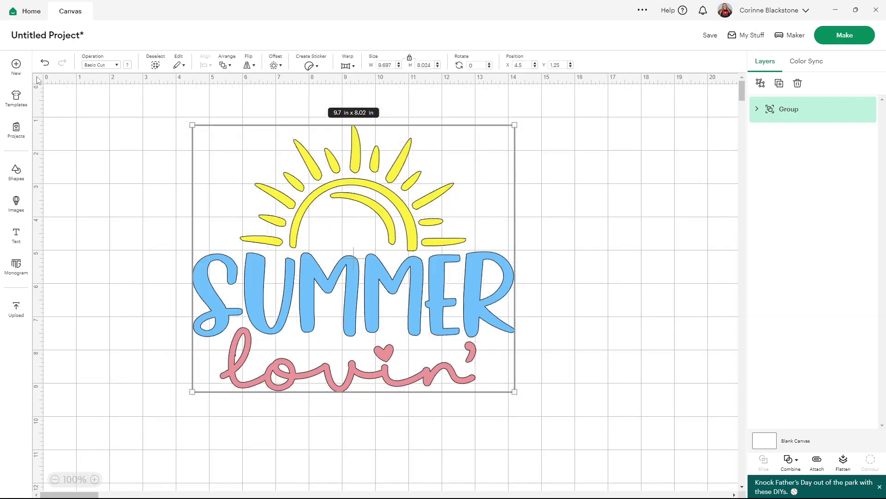
click(38, 81)
click(38, 81)
click(38, 81)
click(38, 81)
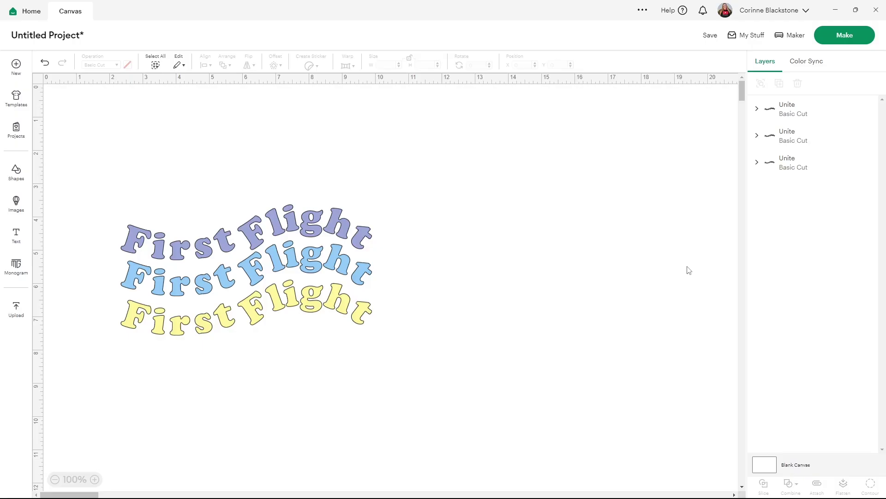
Step: Open the custom material settings for the Cricut Maker machine
click(795, 18)
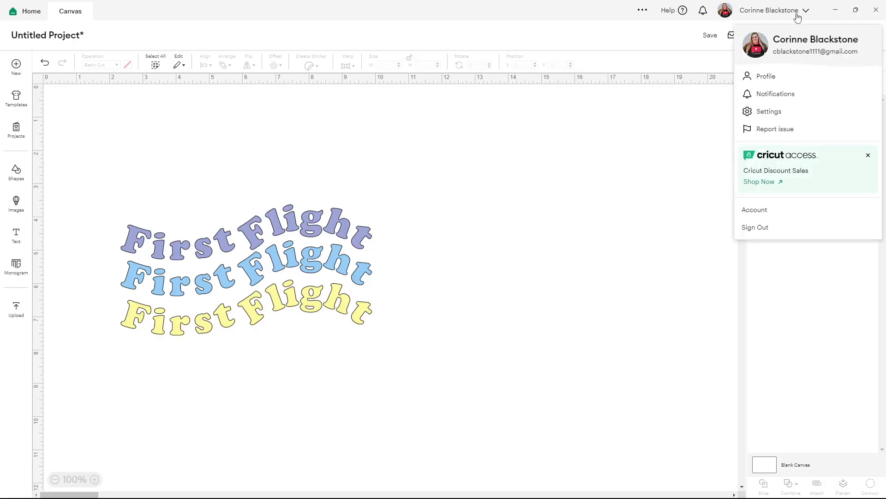
click(769, 111)
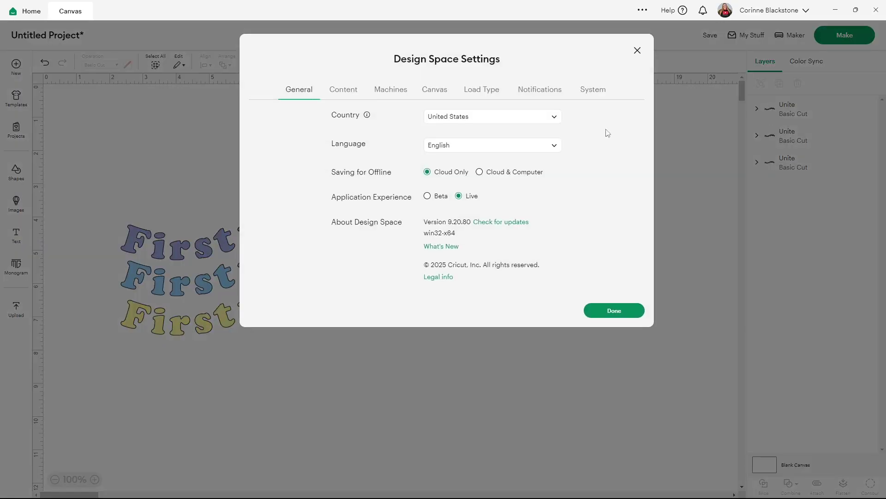
click(390, 93)
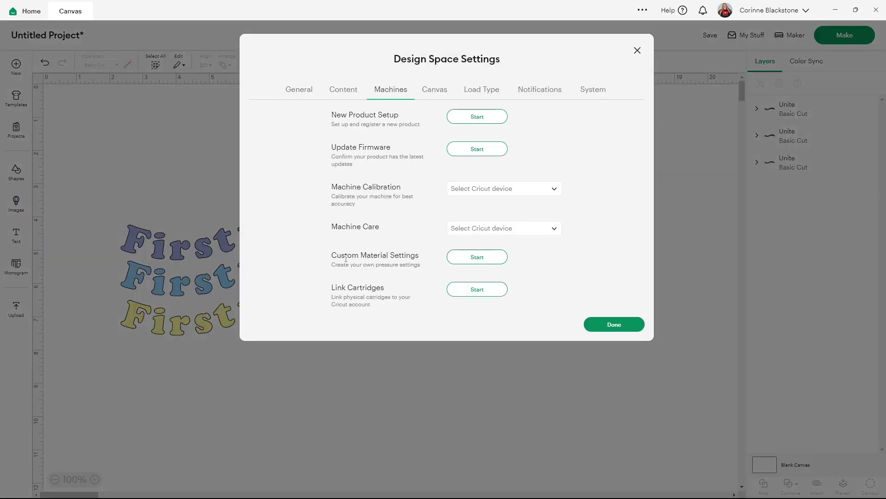
click(459, 260)
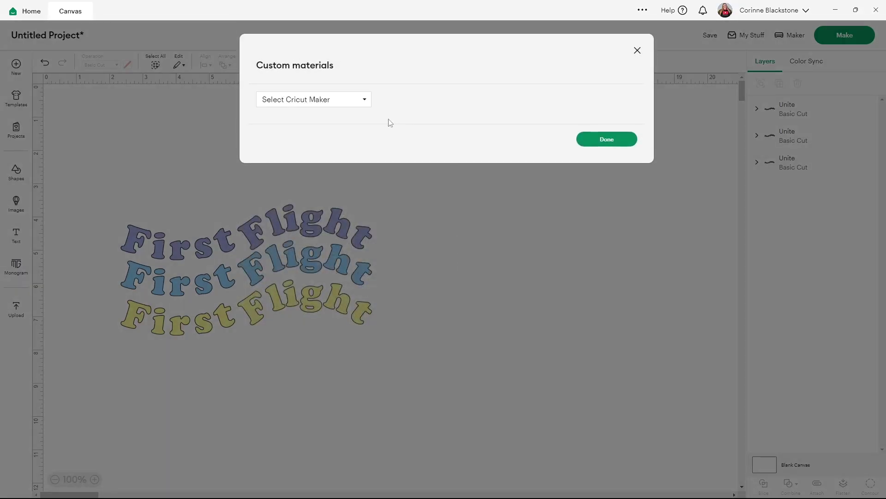
click(364, 100)
click(326, 123)
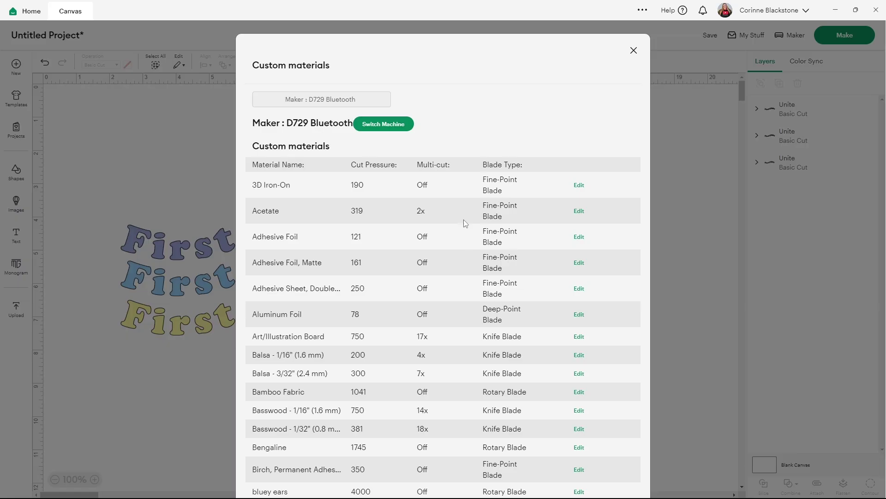
Step: Add a new custom material named "foam craft" to the Maker's material list
scroll(465, 222, down, 10)
scroll(464, 217, down, 20)
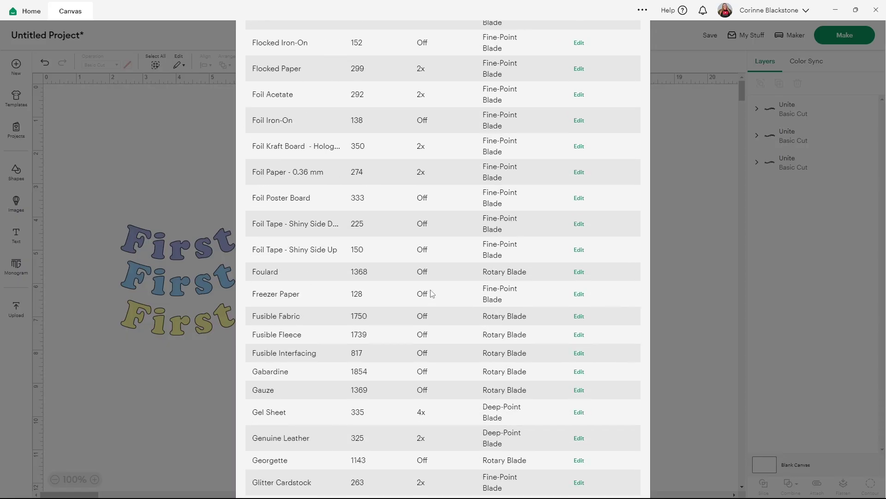
scroll(425, 285, down, 20)
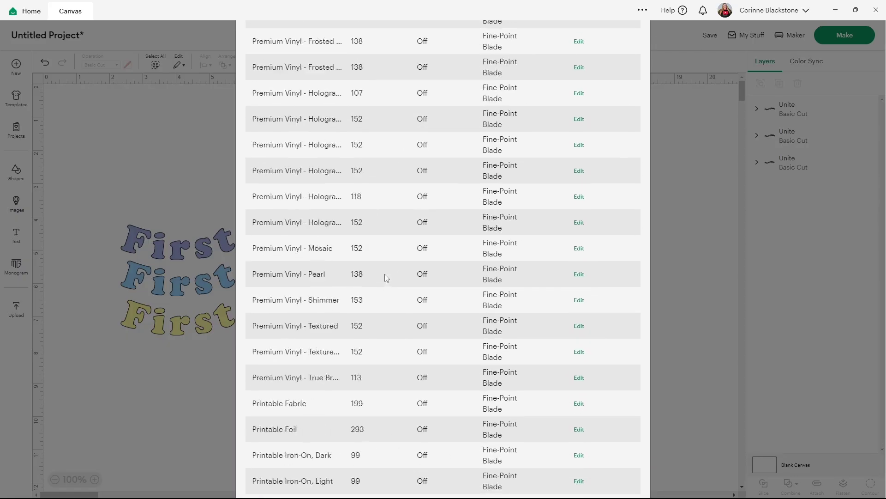
scroll(368, 267, down, 15)
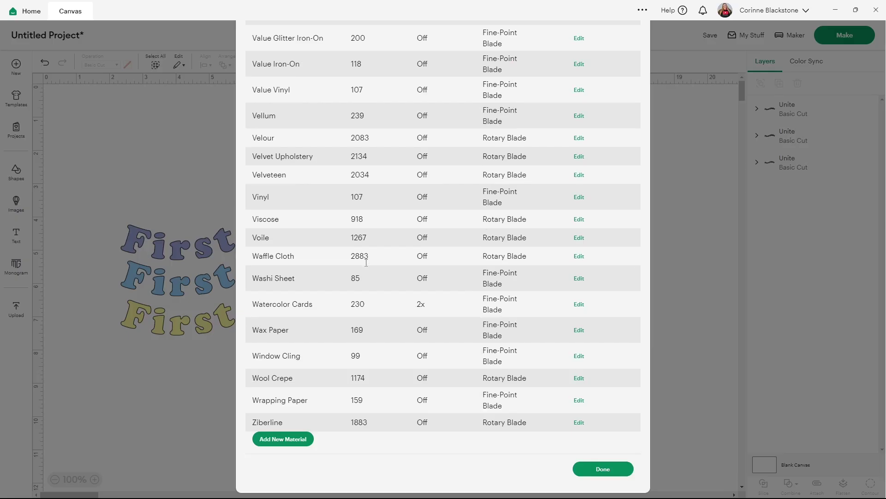
click(294, 443)
scroll(323, 429, down, 2)
click(451, 410)
text(foam craft)
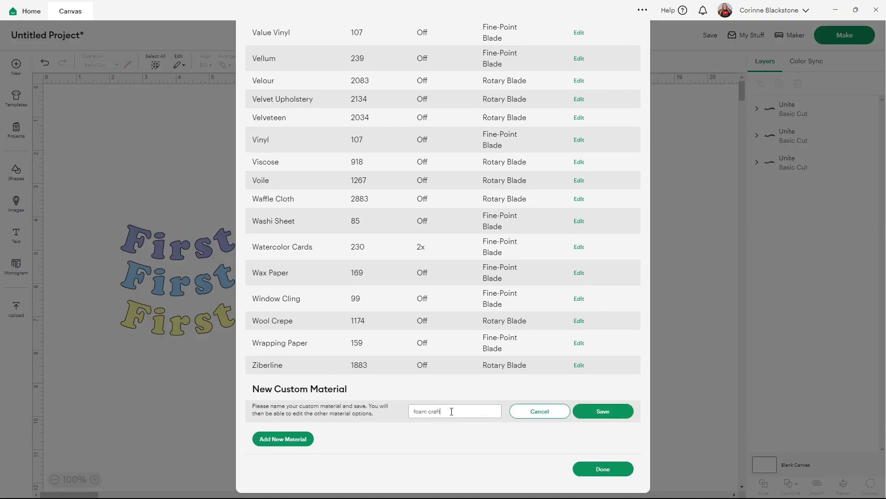
click(609, 410)
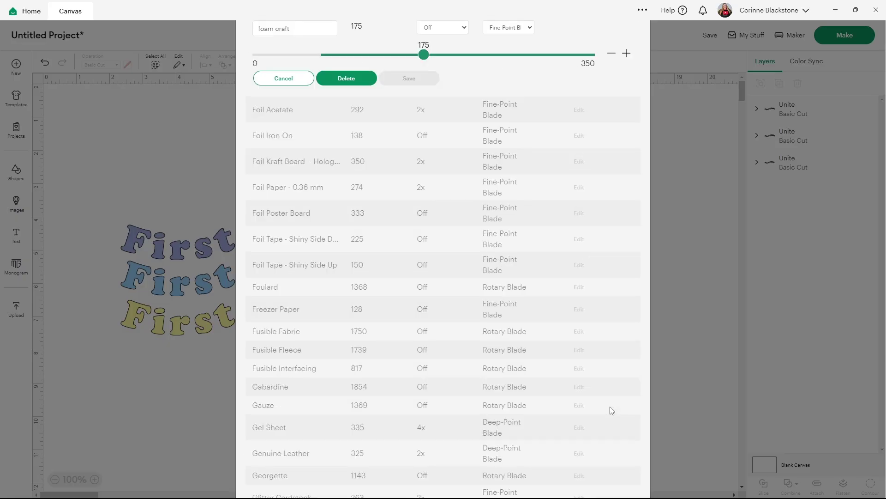
Step: Set the foam craft material to Deep-Point Blade, 2x multi-cut and a cut pressure of 300, and save it
scroll(445, 323, up, 6)
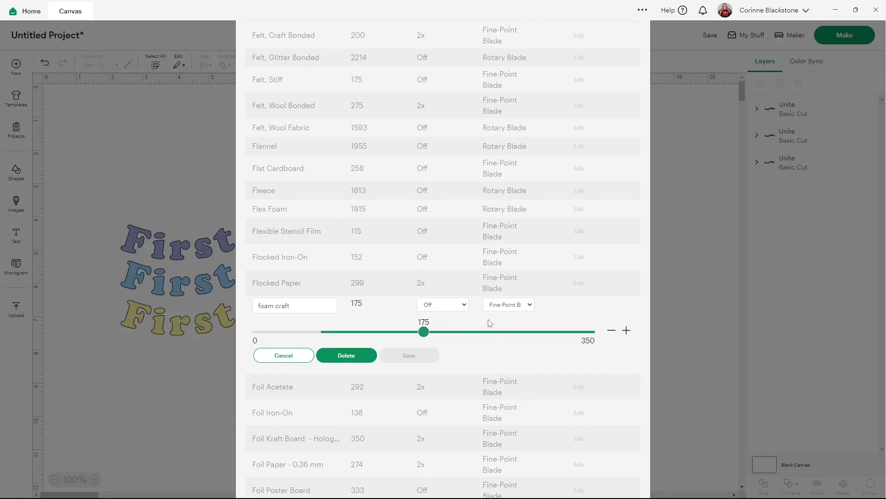
click(455, 306)
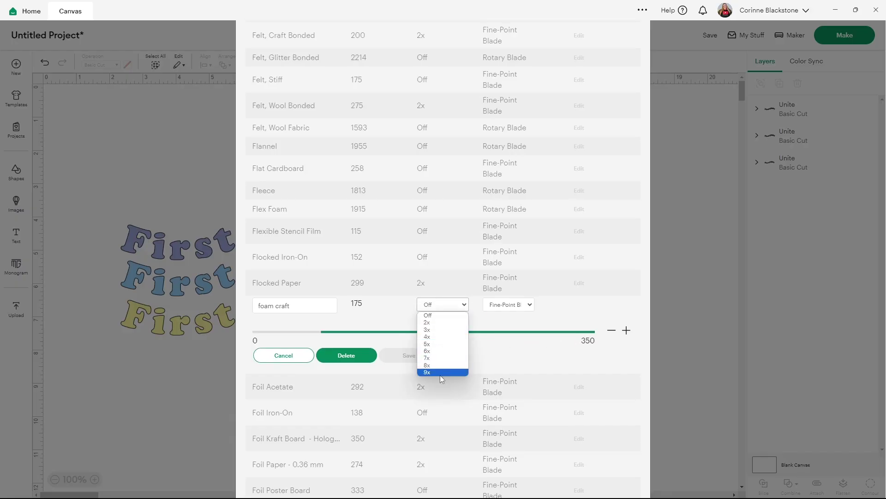
click(520, 306)
click(532, 305)
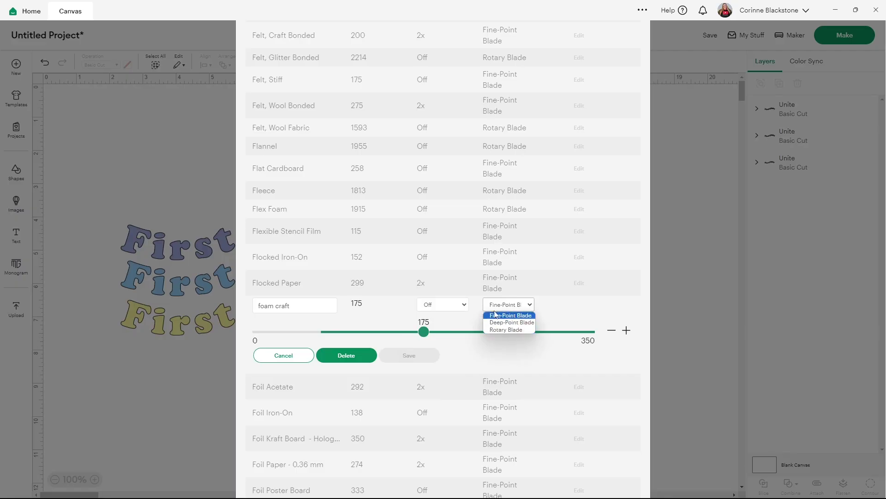
click(528, 322)
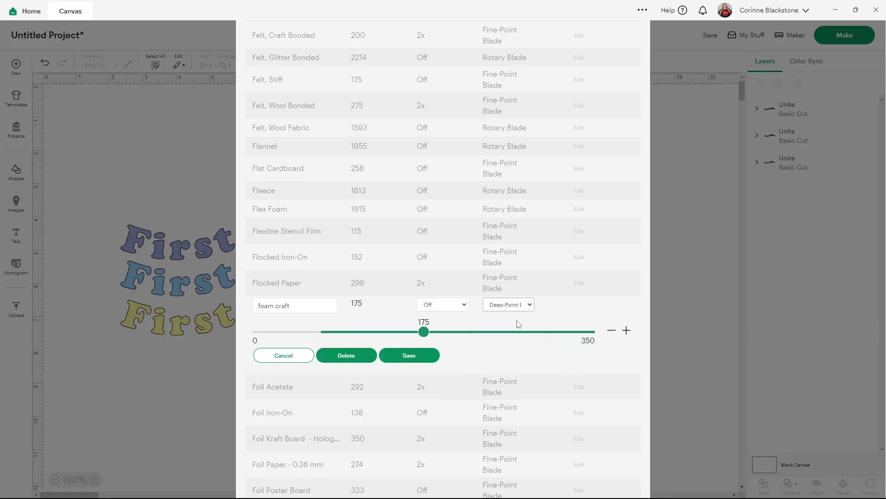
click(468, 305)
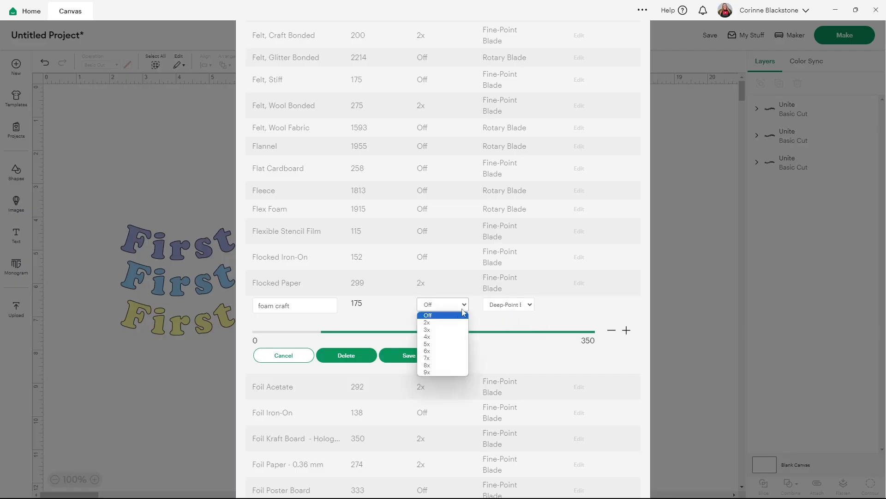
click(441, 322)
drag(425, 331, 544, 337)
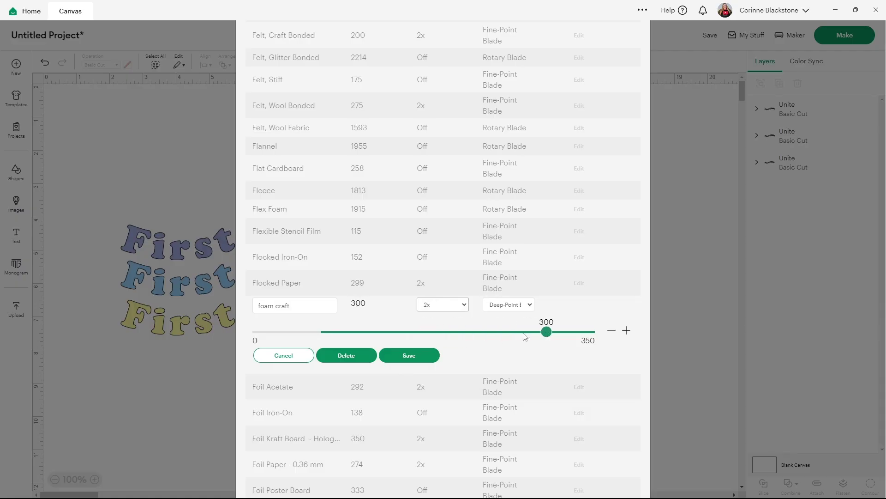
click(627, 331)
click(420, 355)
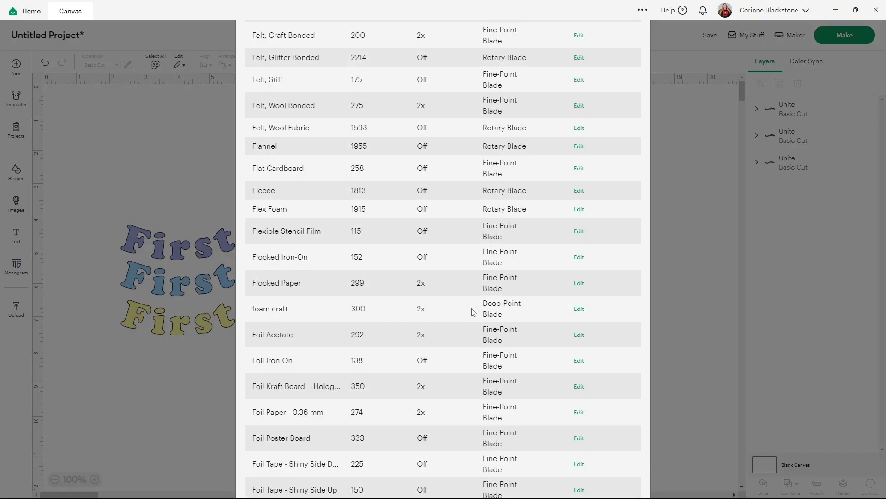
Step: Delete the foam craft custom material and return to the beginning of the material list
click(576, 309)
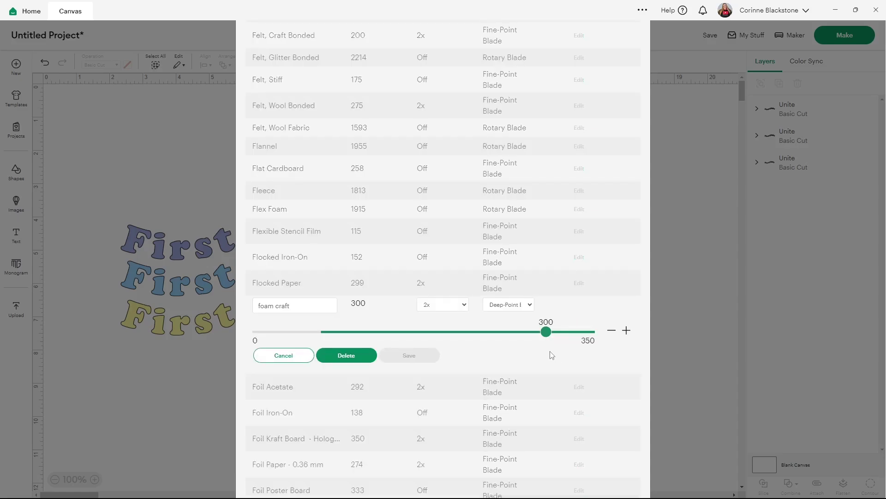
click(345, 351)
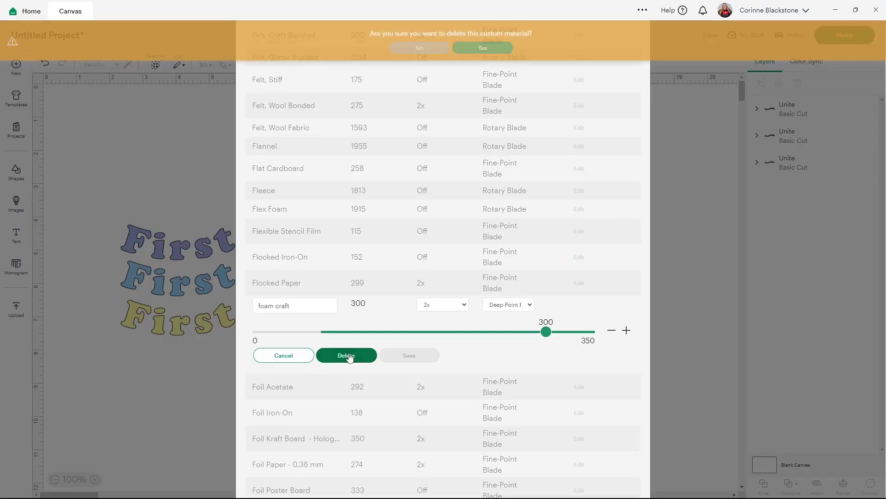
click(480, 48)
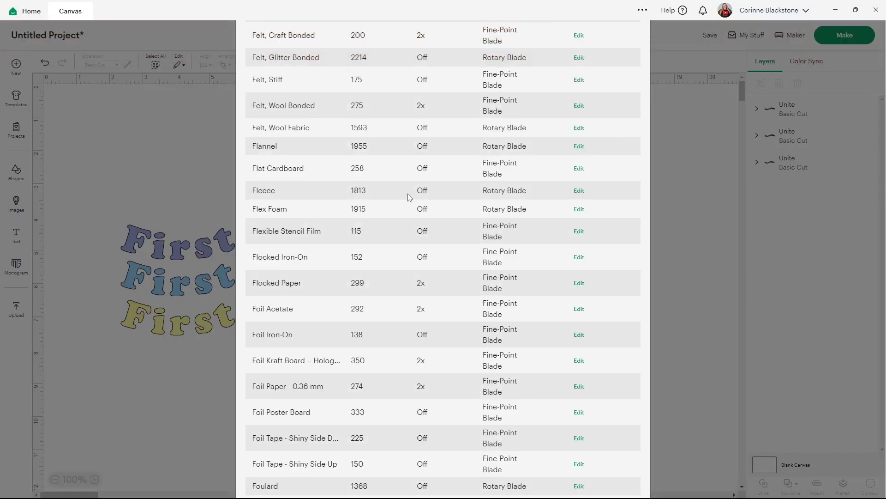
scroll(413, 190, up, 5)
scroll(420, 187, up, 20)
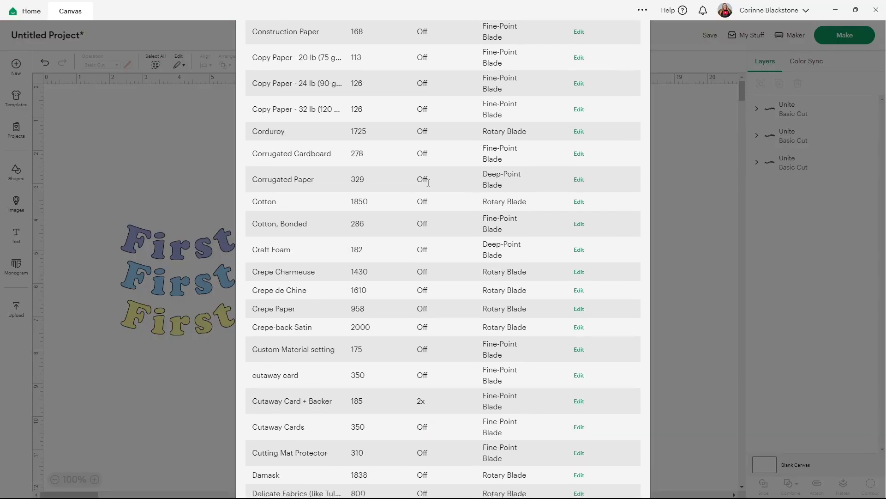
scroll(427, 181, up, 2)
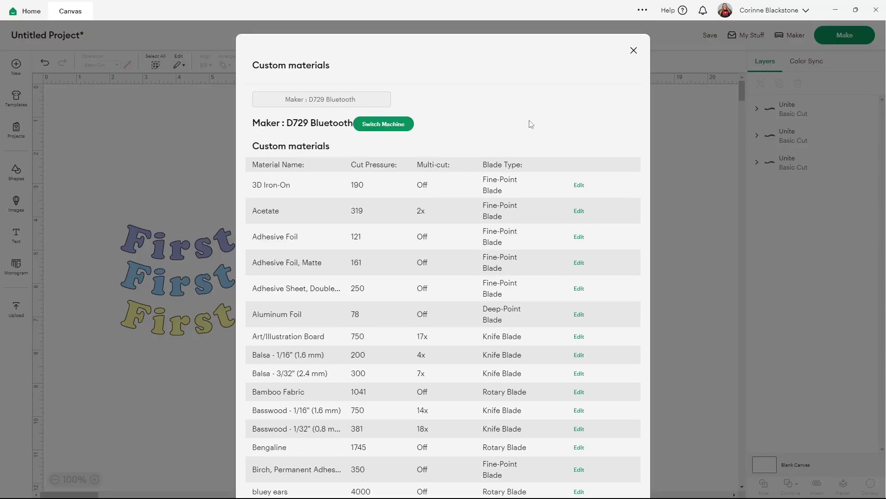